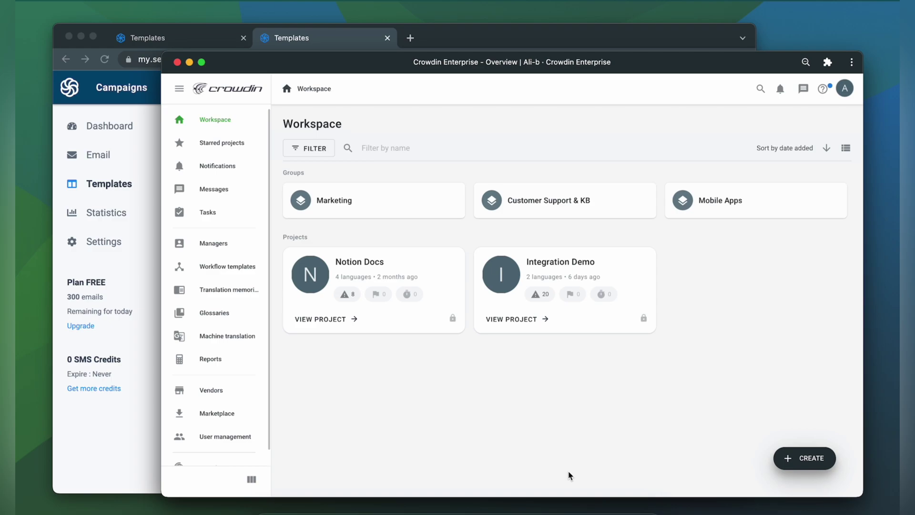
Find the Sendinblue app in the Marketplace by searching 'sendi' and install it for all projects.
click(218, 414)
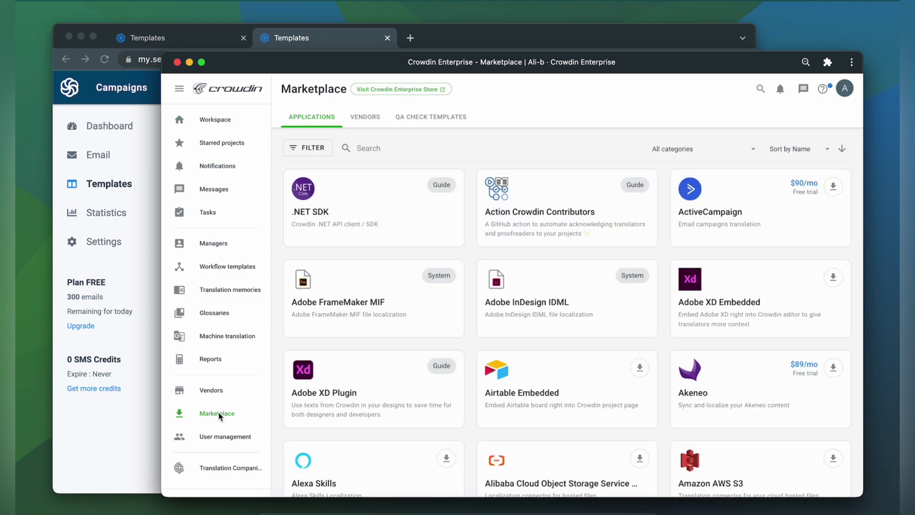
click(391, 148)
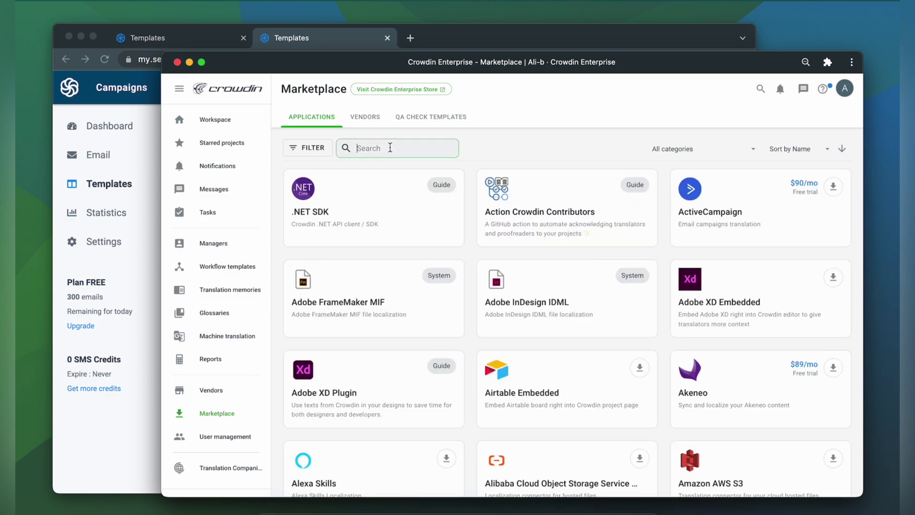
text(sendi)
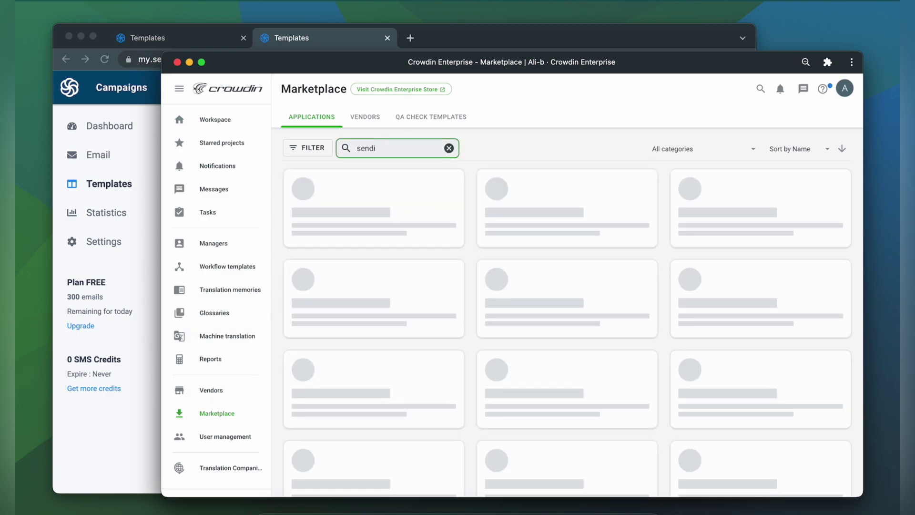
click(639, 279)
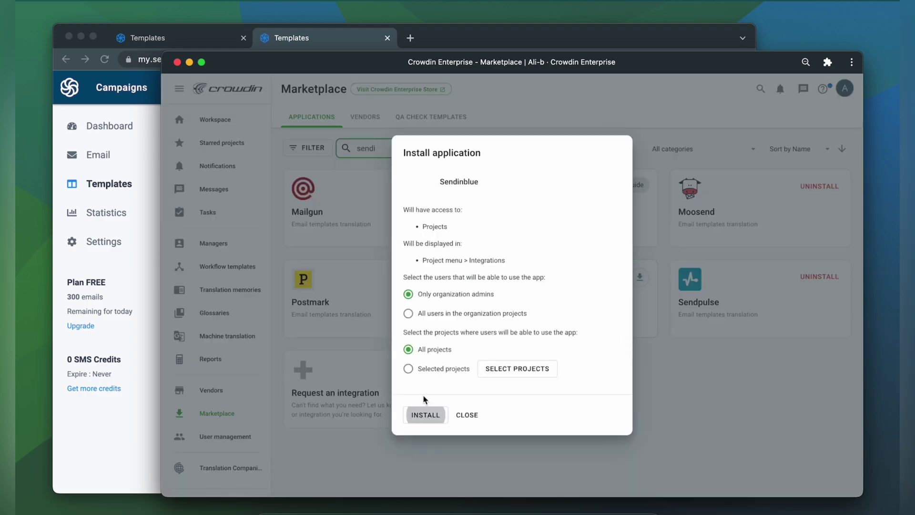
click(419, 415)
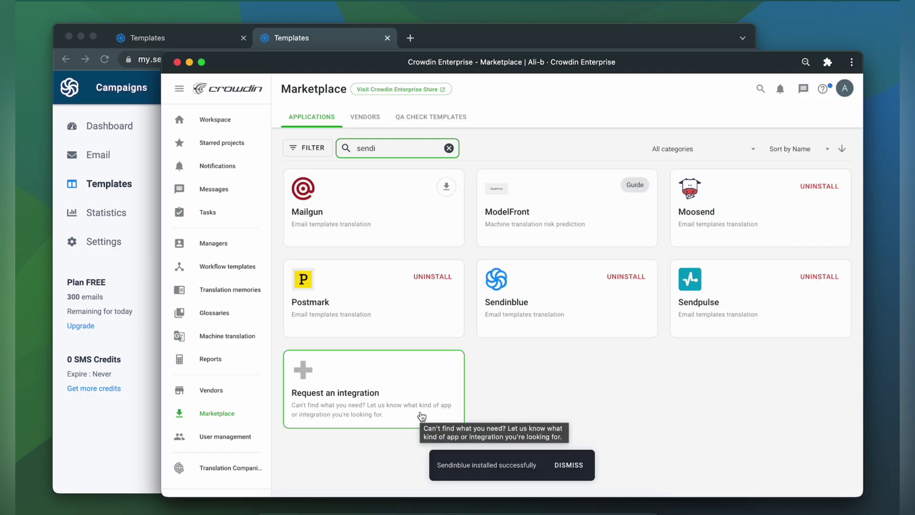
Open the Integration Demo project from the workspace overview.
click(215, 120)
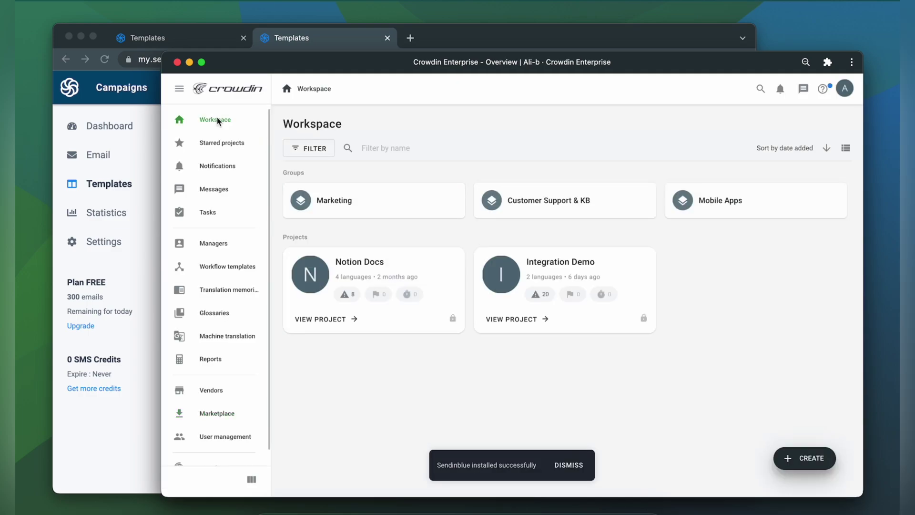
click(574, 271)
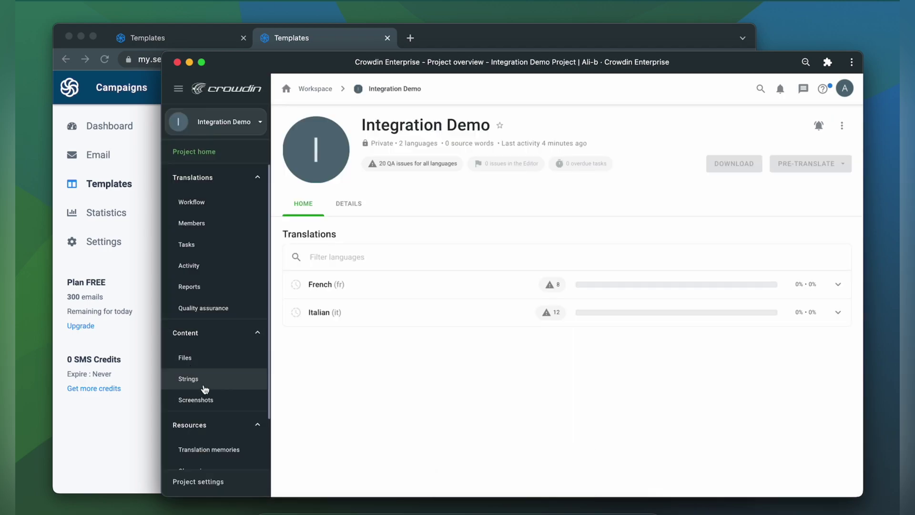
scroll(204, 389, down, 3)
Filter the project's integrations by 'se' and open the Sendinblue integration.
click(205, 457)
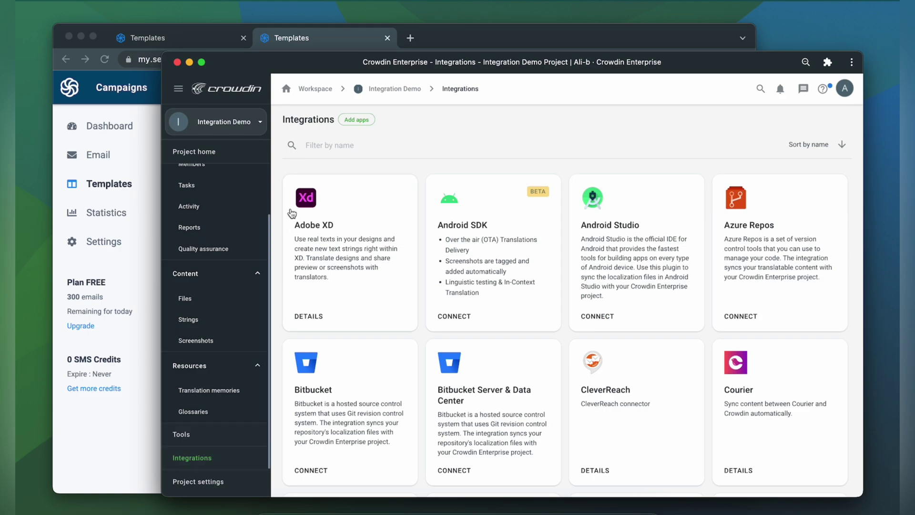
click(310, 145)
text(send)
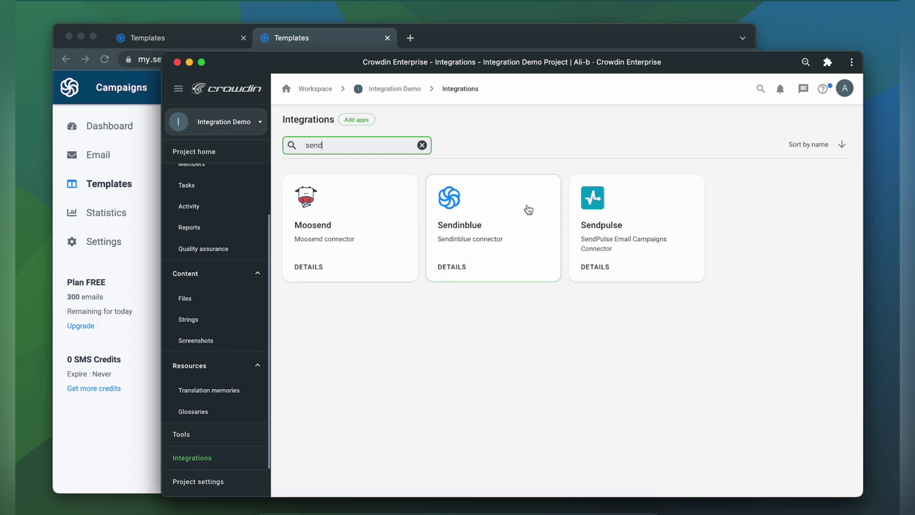
click(517, 222)
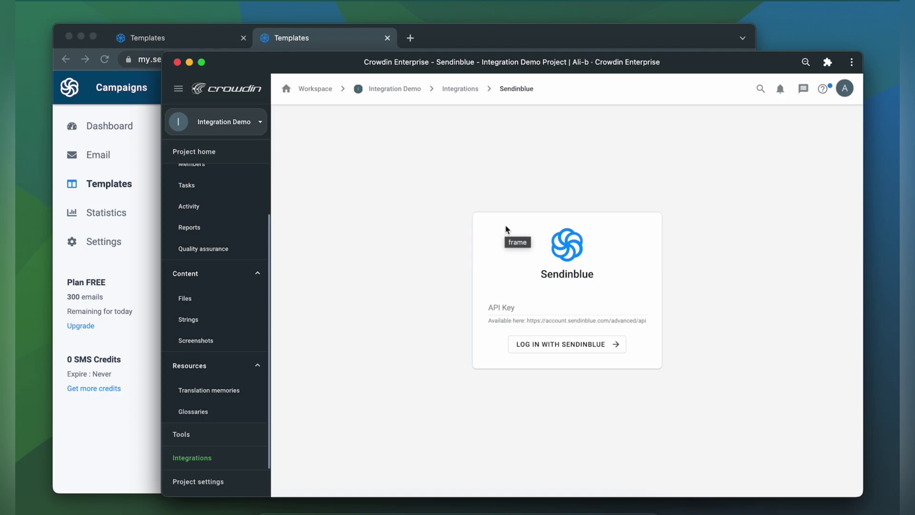
In the Sendinblue window, go to the SMTP & API settings from the account menu.
click(313, 42)
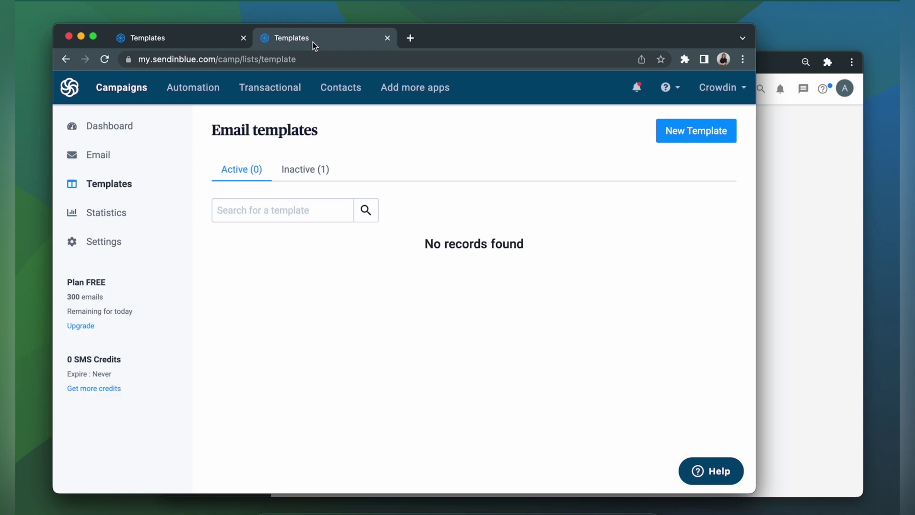
click(719, 89)
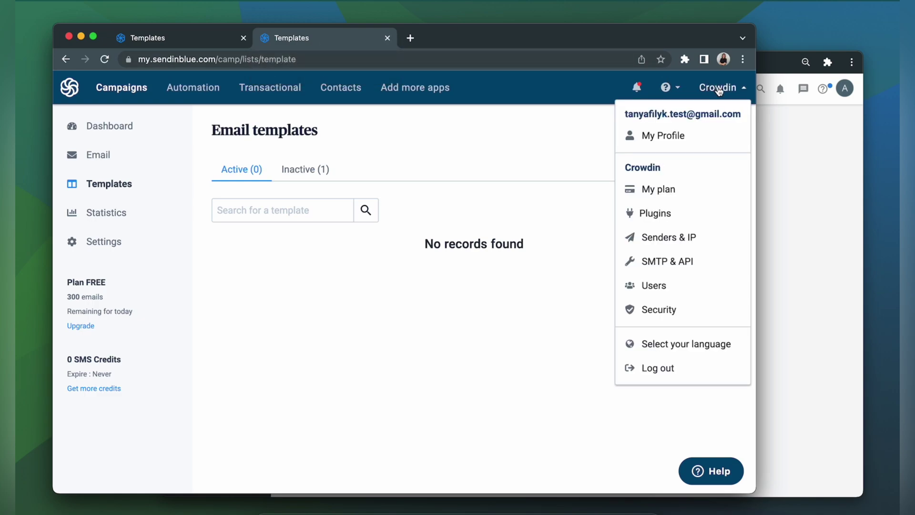
click(658, 267)
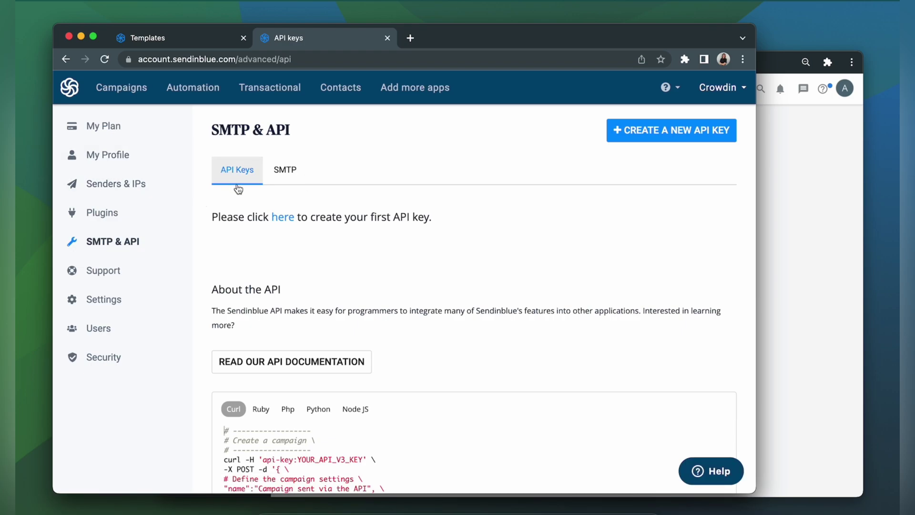
Generate a new Sendinblue API key named 'test' and take it back to Crowdin.
click(282, 217)
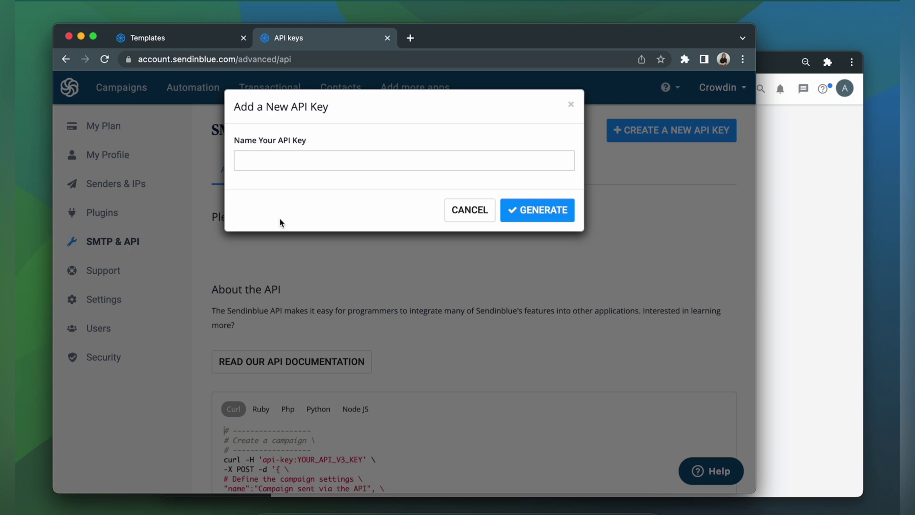
click(283, 164)
text(t)
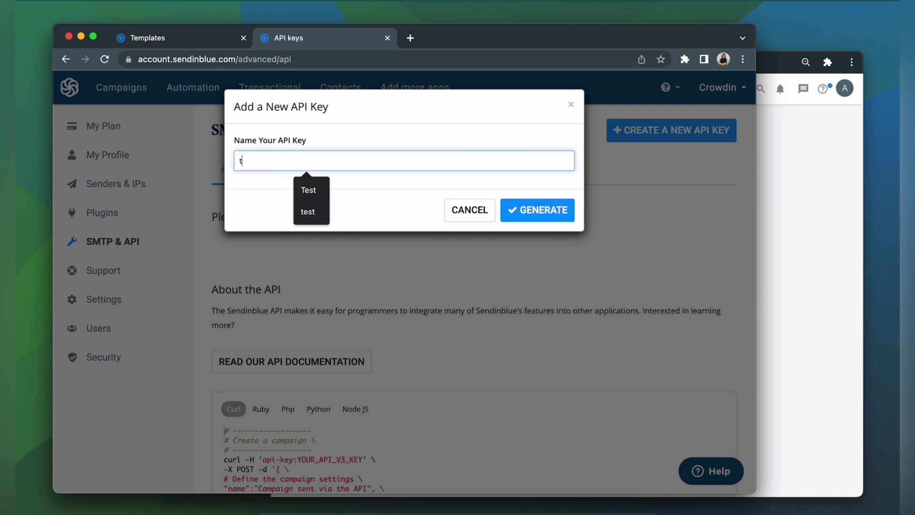
text(est)
click(524, 210)
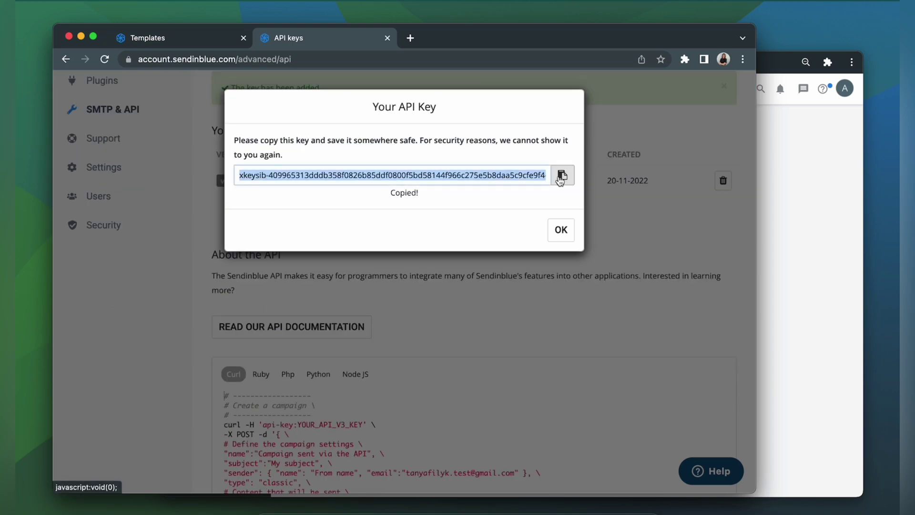
click(562, 176)
Paste the copied Sendinblue API key into Crowdin's API Key field and log in with Sendinblue.
click(771, 258)
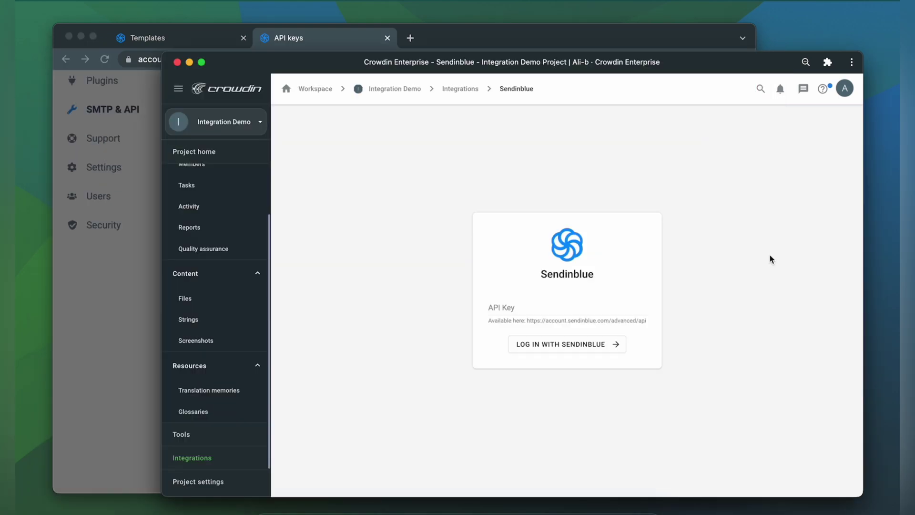
click(552, 311)
key(super+v)
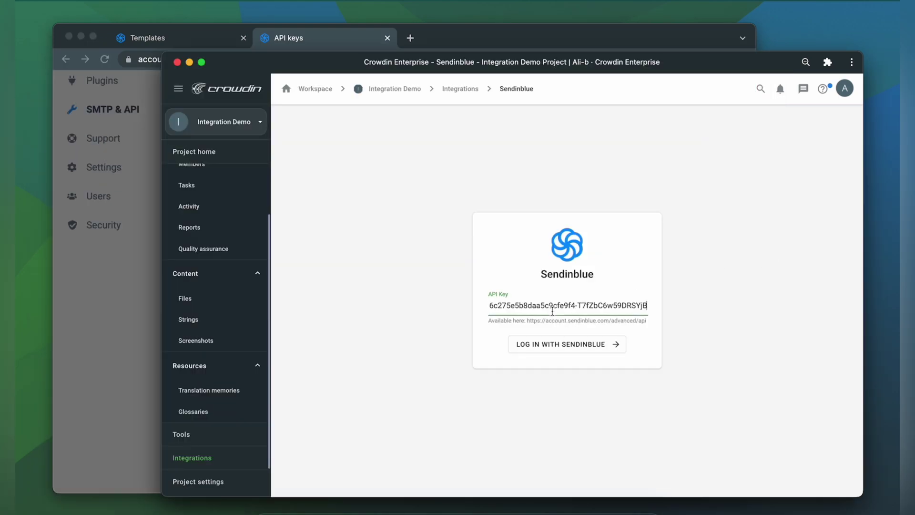
click(549, 344)
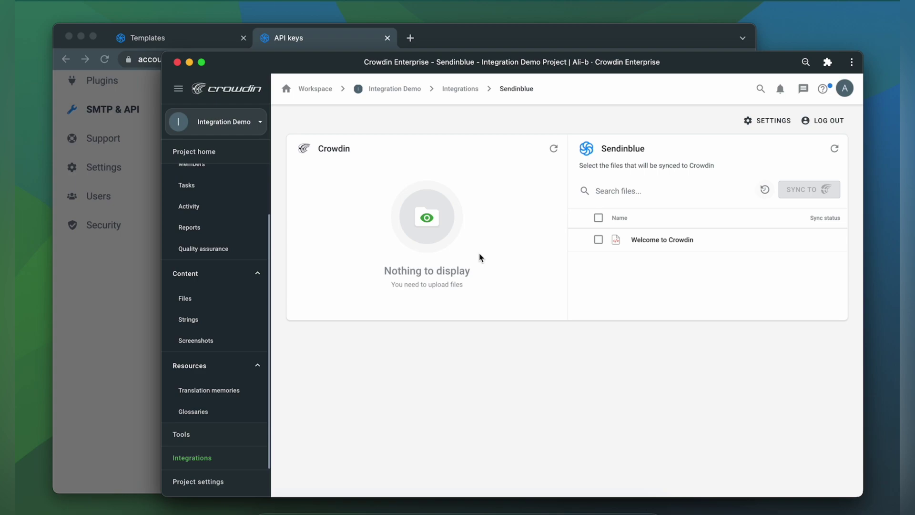
Sync the 'Welcome to Crowdin' template into Crowdin, view its language versions, then go to Project home.
click(596, 241)
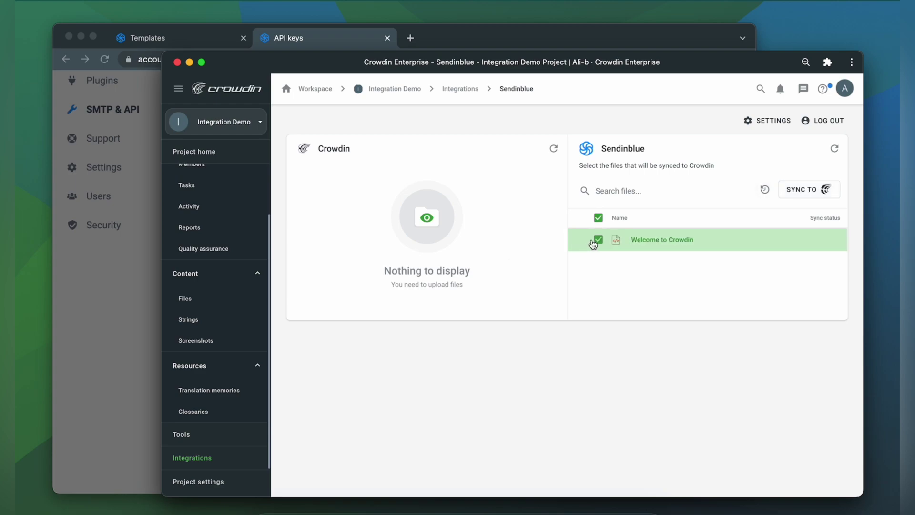
click(817, 191)
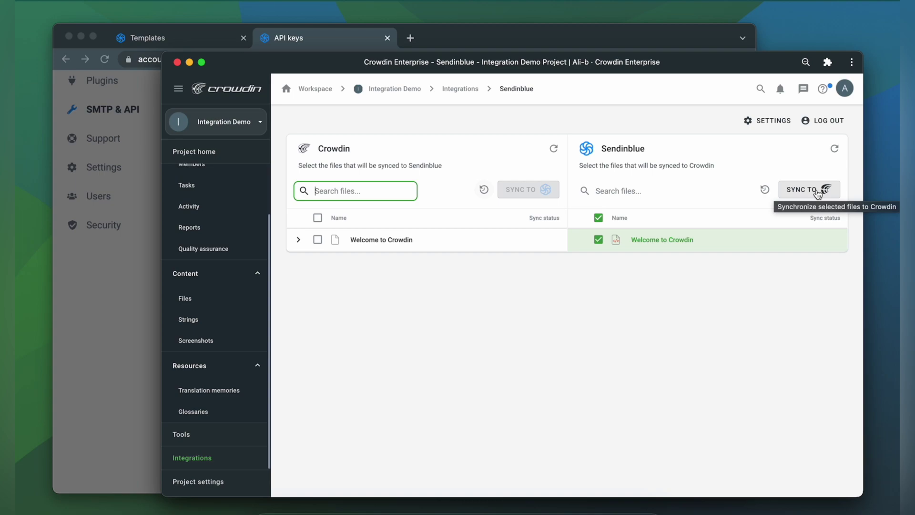
click(298, 240)
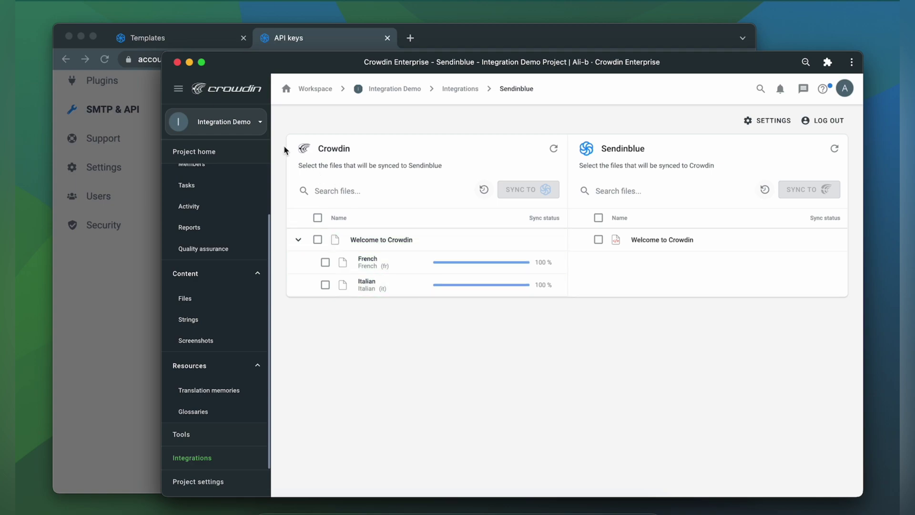
click(190, 153)
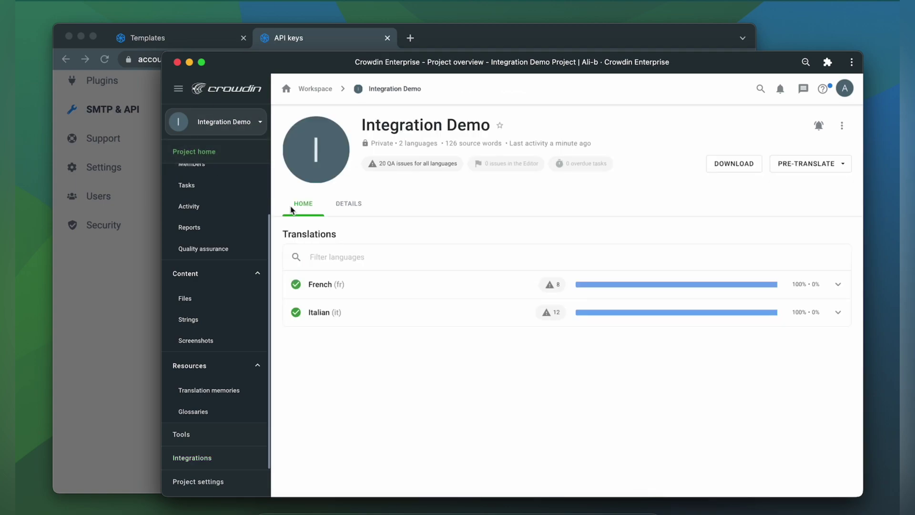
Open the French translation of Welcome to Crowdin.xml in the editor for review.
click(427, 287)
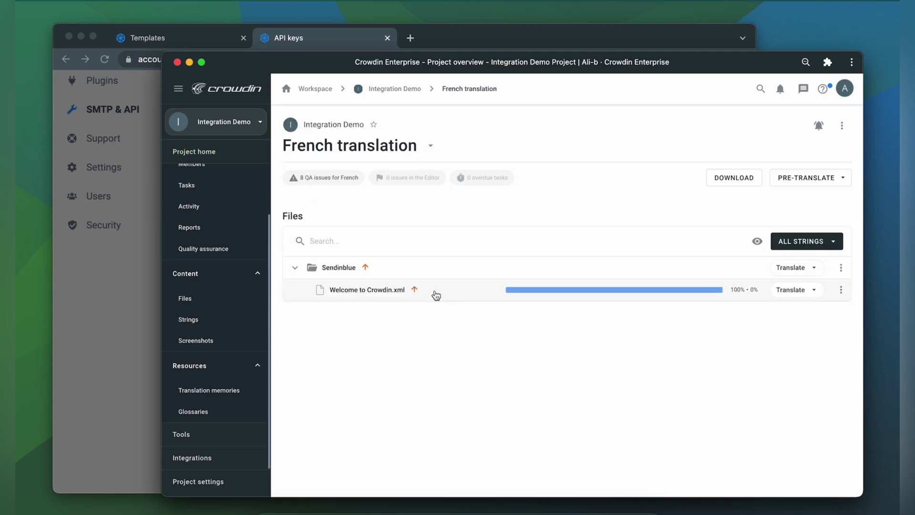
click(434, 289)
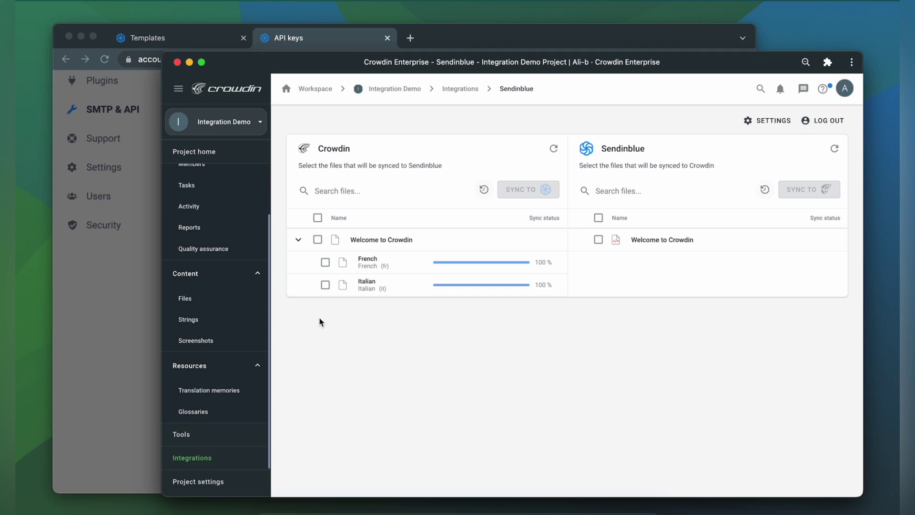
Sync the French and Italian translations of Welcome to Crowdin to Sendinblue and switch to Sendinblue.
click(325, 262)
click(325, 284)
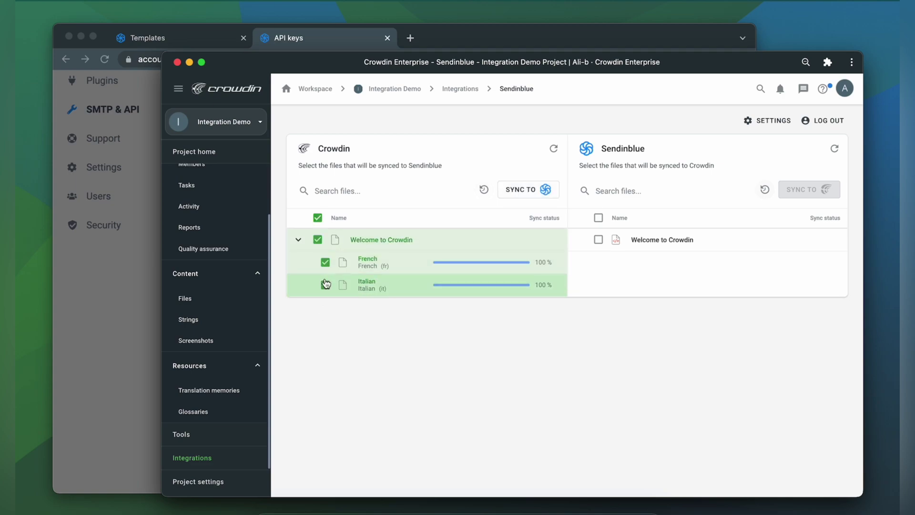
click(532, 192)
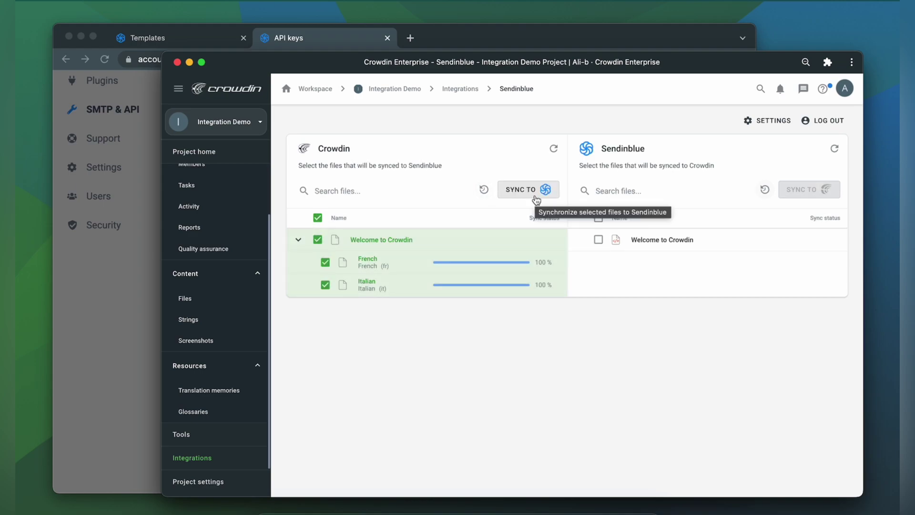
click(191, 38)
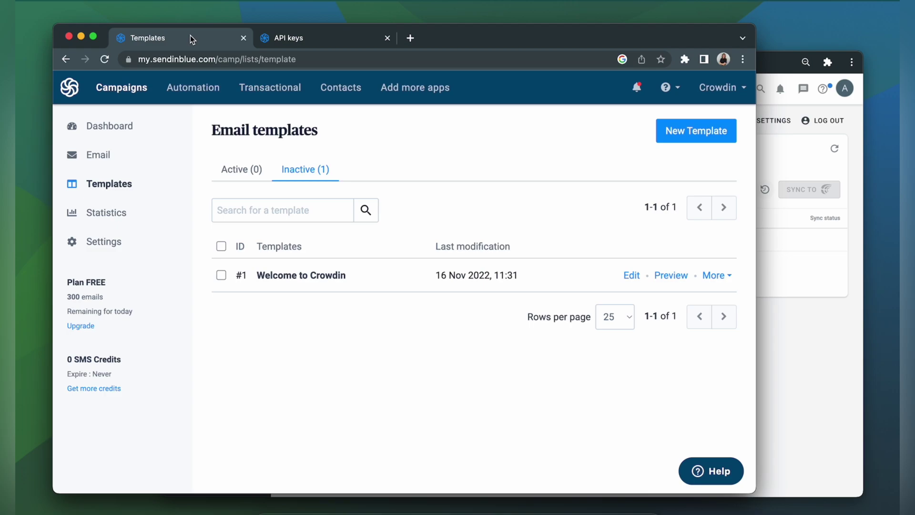
Reload Sendinblue's Templates page and open the Inactive (3) templates list.
click(109, 59)
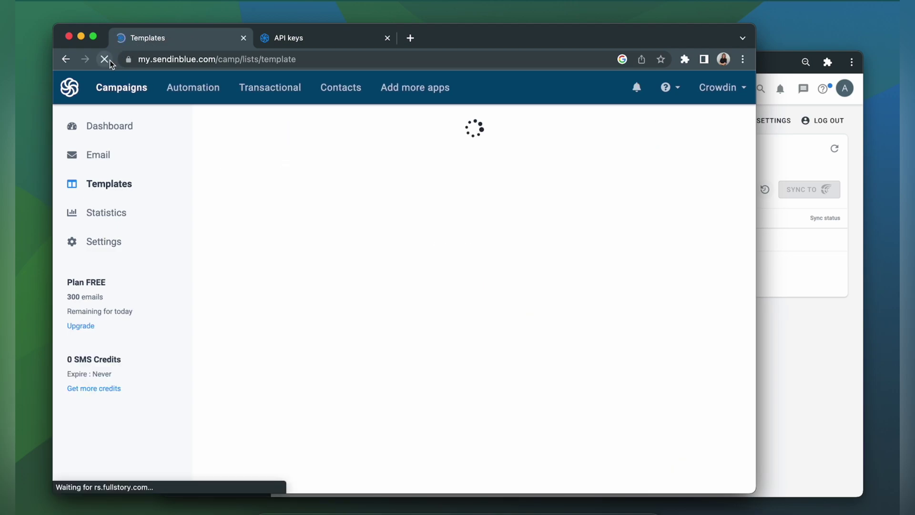
click(295, 170)
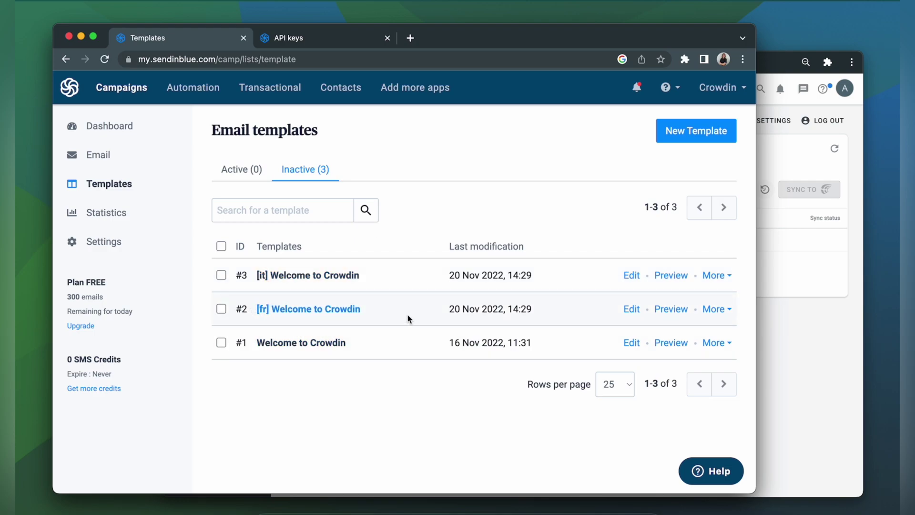
Preview the [fr] Welcome to Crowdin template and scroll through the French email text.
click(661, 310)
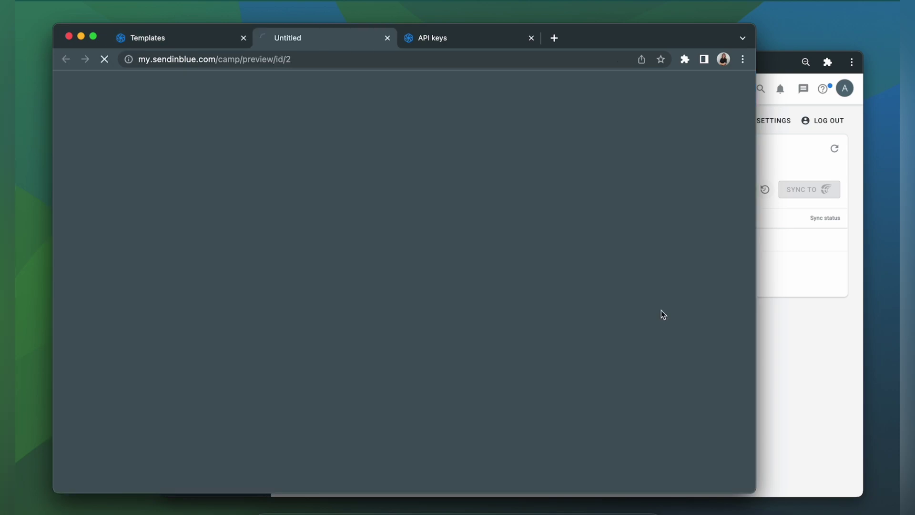
scroll(378, 327, down, 5)
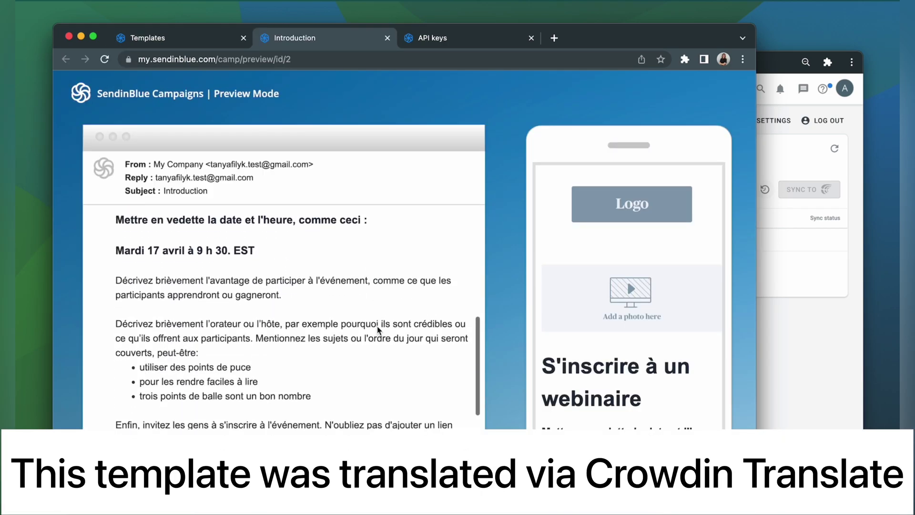